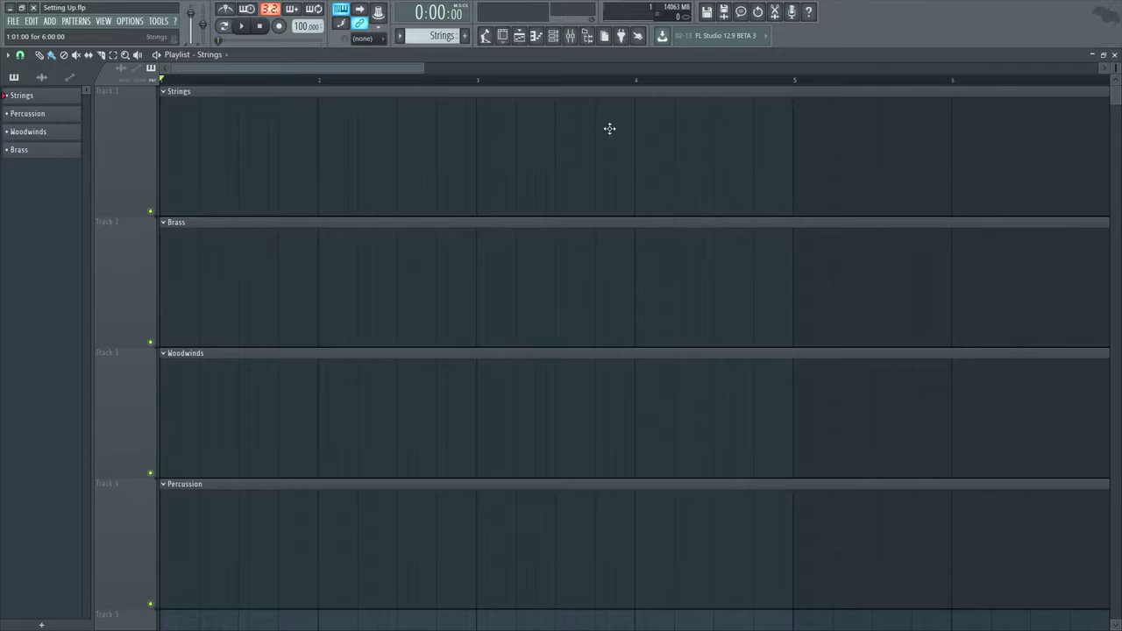
click(556, 39)
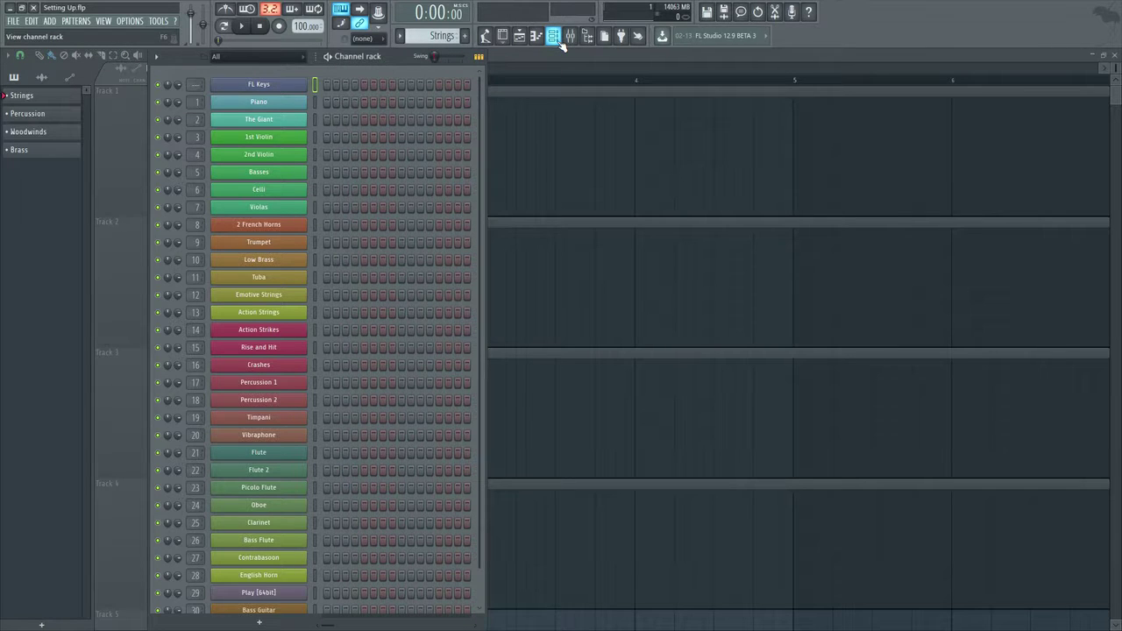
scroll(436, 169, down, 2)
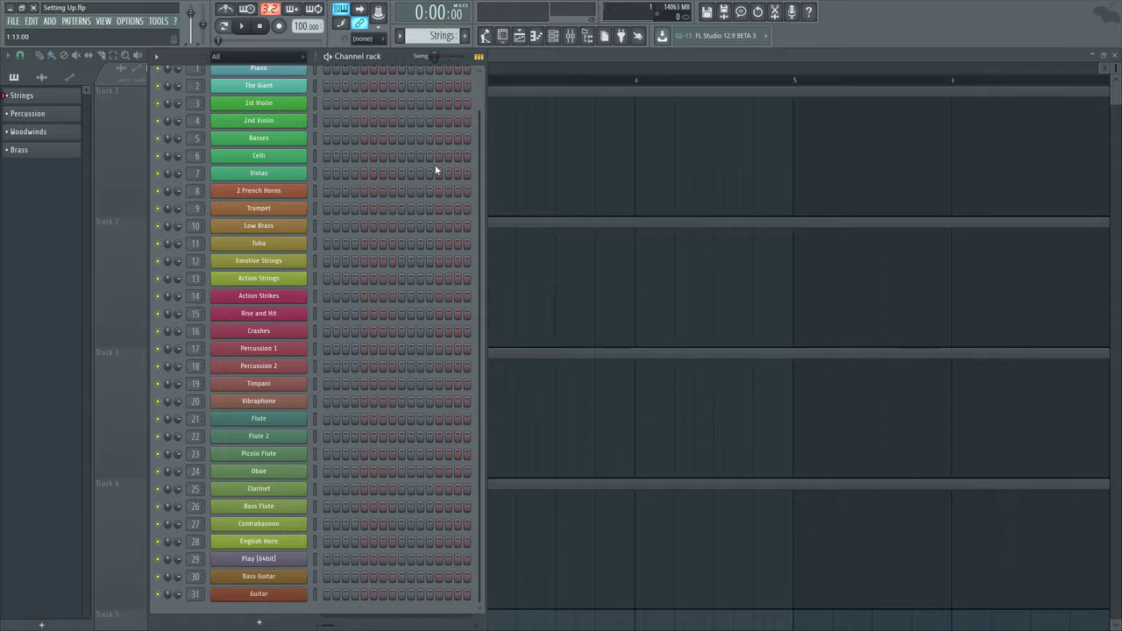
scroll(435, 169, up, 2)
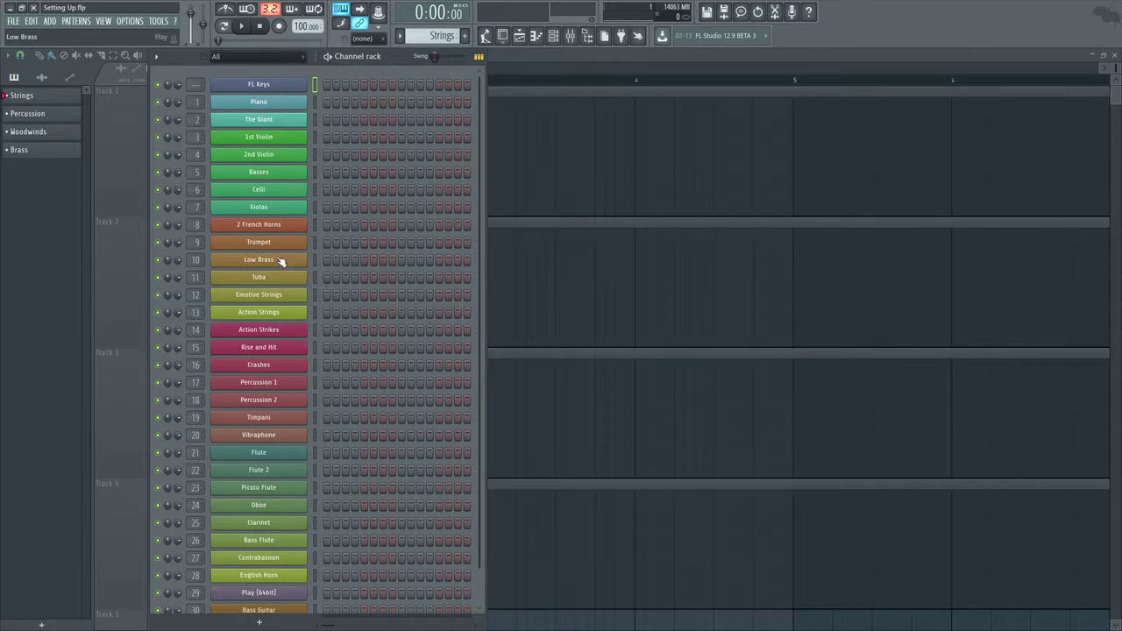
Open the Mixer and scroll through inserts 1–31, Piano to Bass Guitar, to check routing.
click(570, 35)
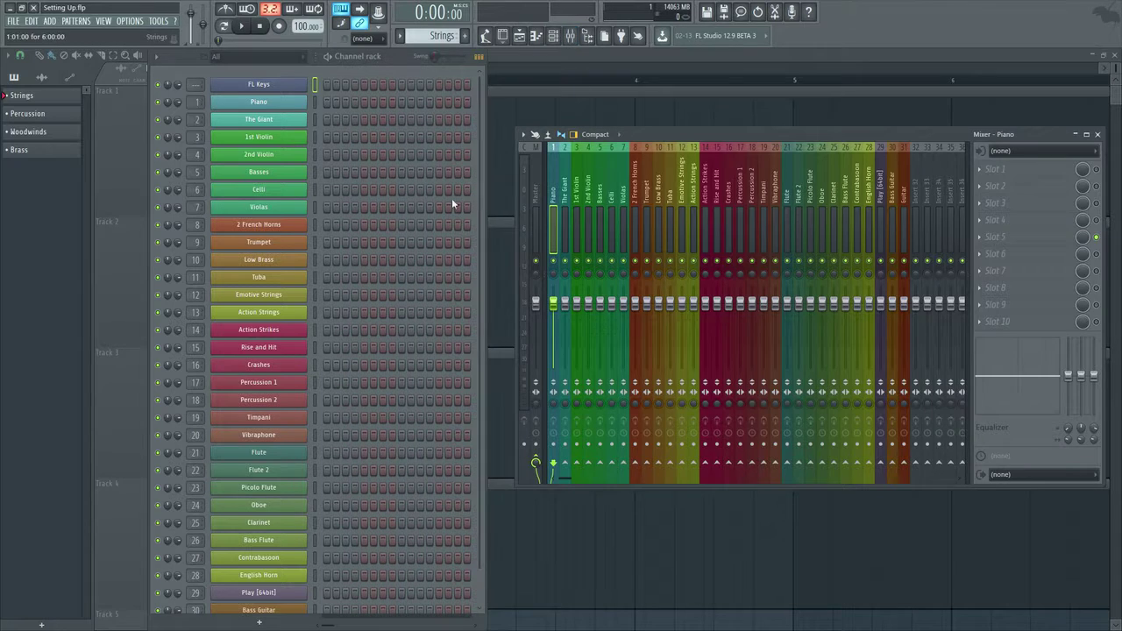
scroll(356, 233, down, 2)
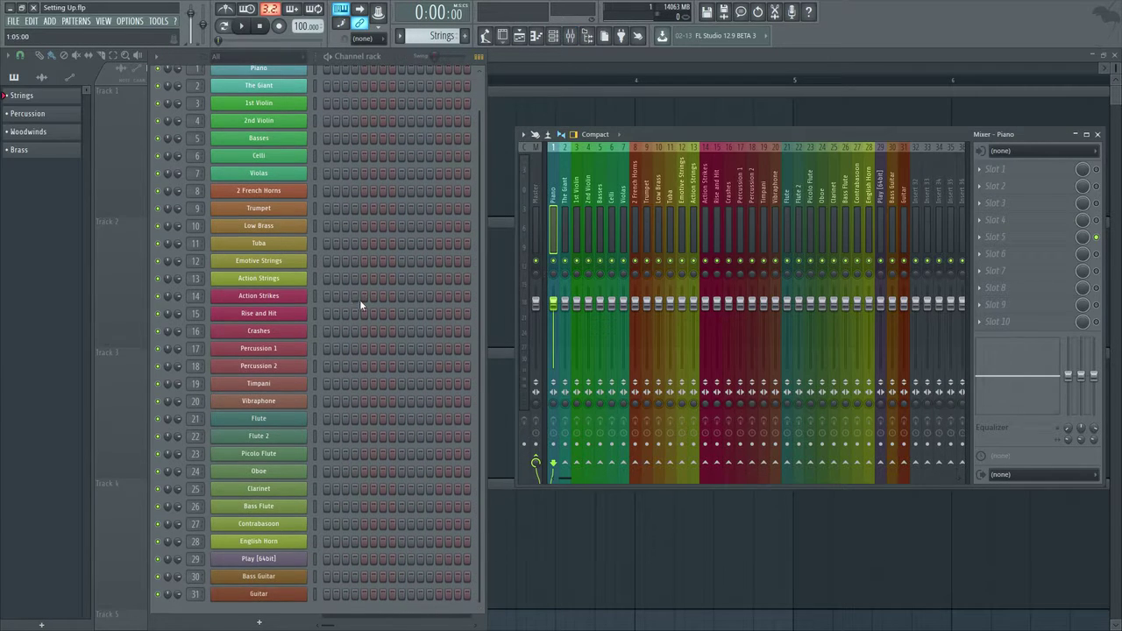
scroll(348, 237, up, 2)
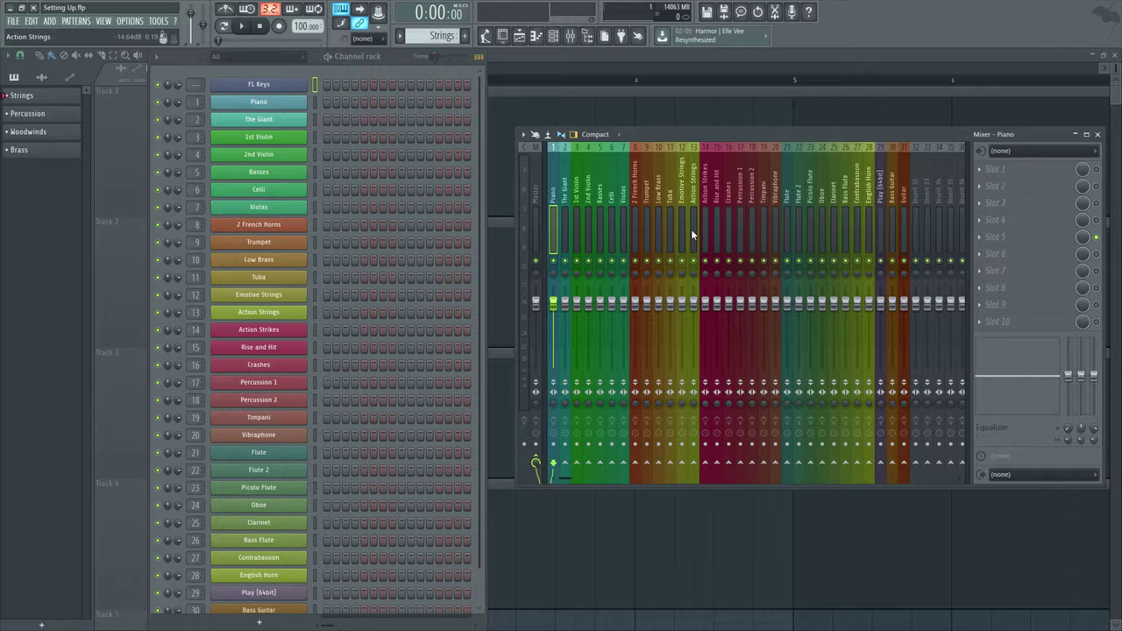
Hide the Mixer and Channel rack to view the Playlist, then bring the Channel rack back.
click(715, 621)
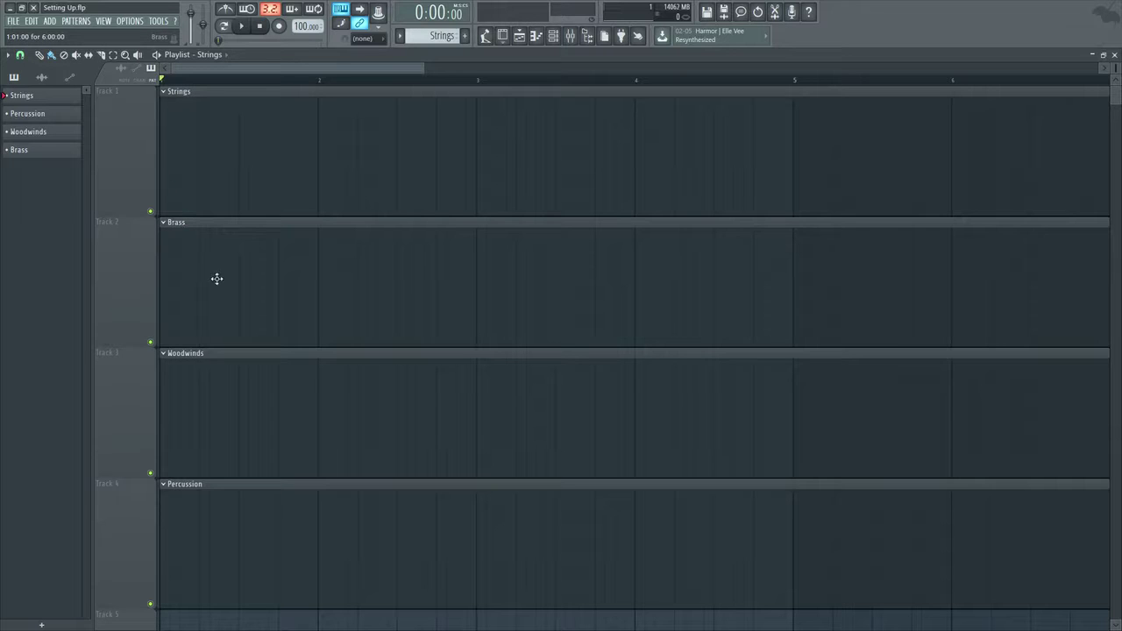
scroll(263, 460, down, 1)
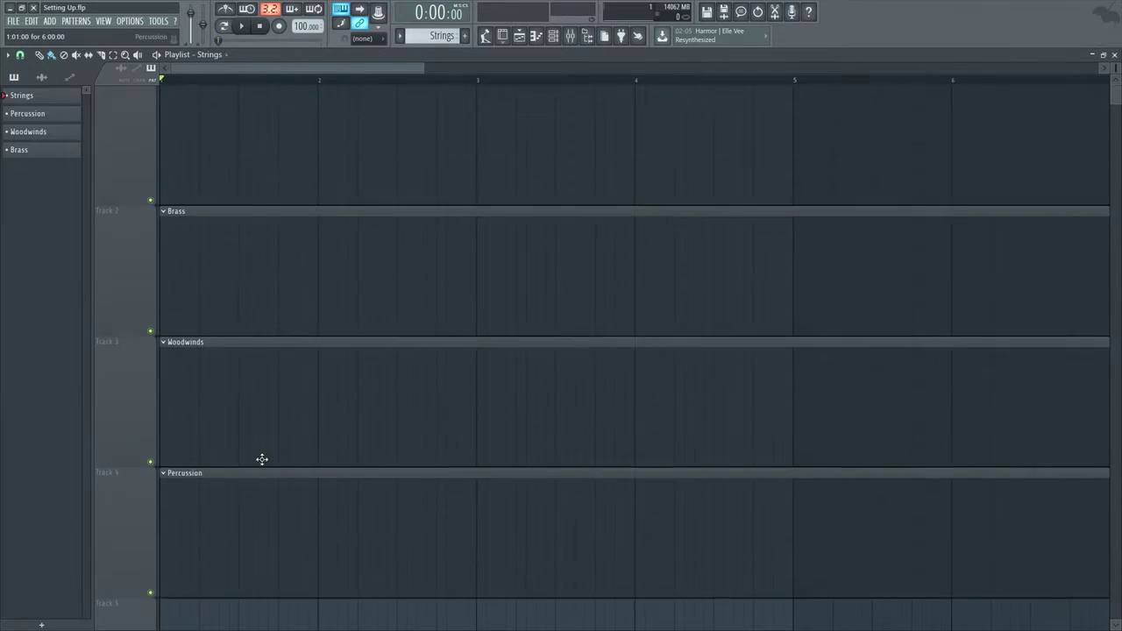
scroll(262, 459, up, 1)
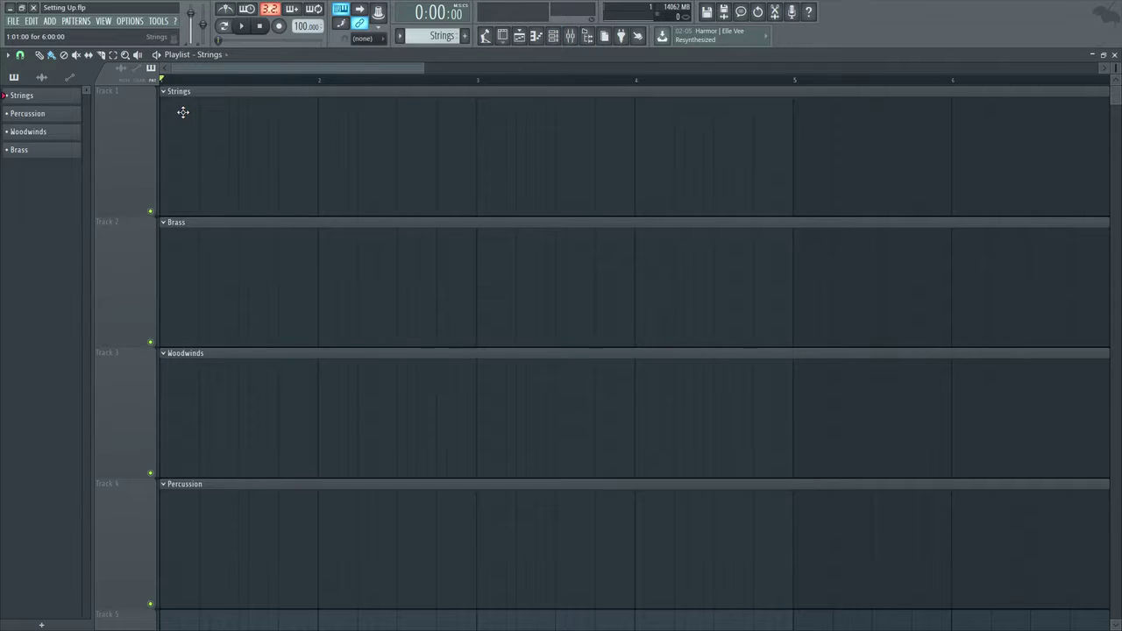
click(553, 35)
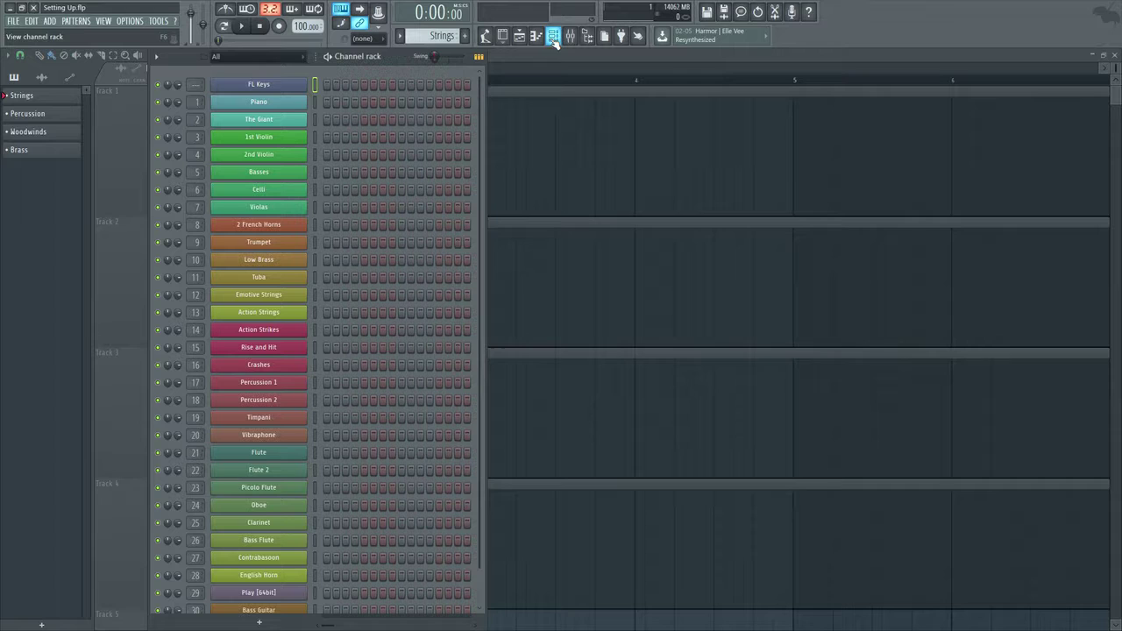
Open the piano roll for the FL Keys channel from its channel options.
right_click(271, 88)
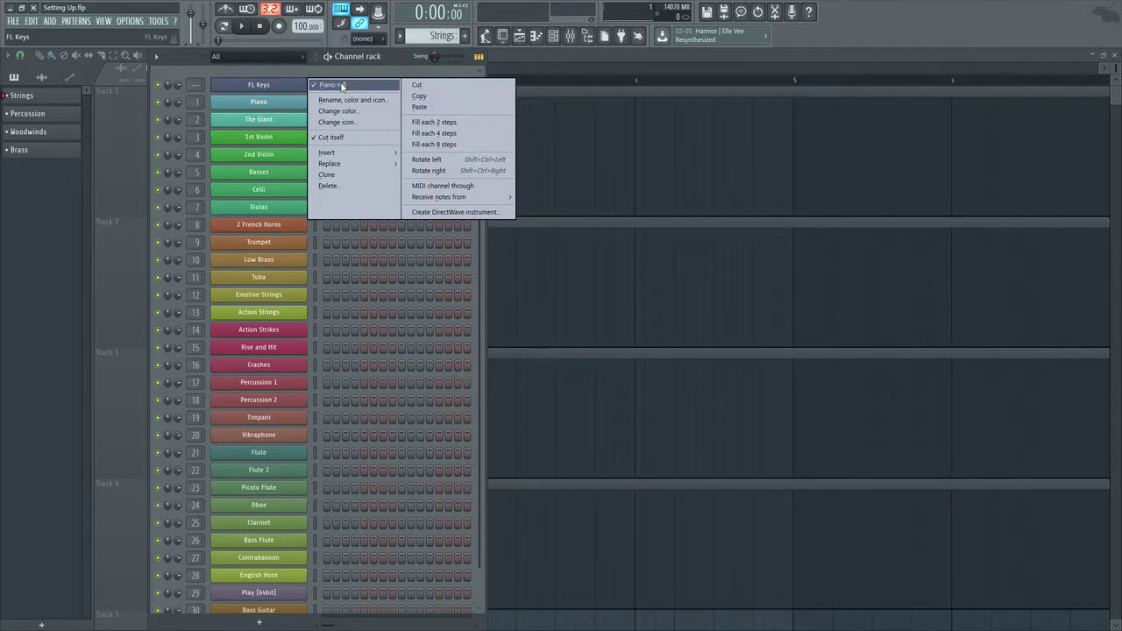
key(Escape)
right_click(303, 85)
click(337, 85)
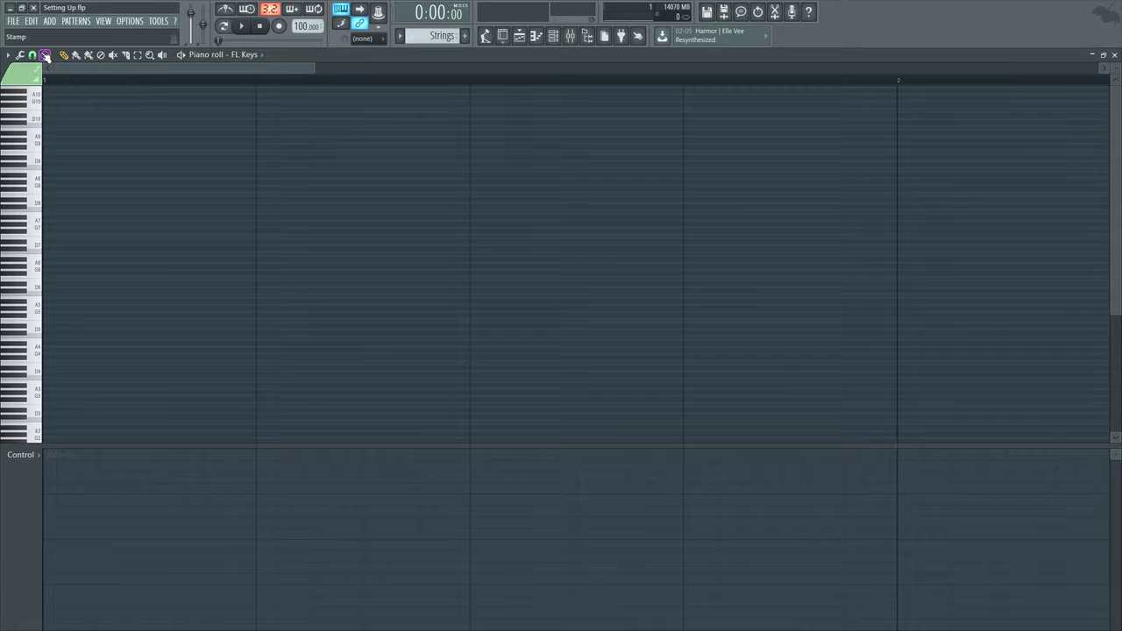
Pick the Phrygian scale from the stamp list and zoom into the note grid.
click(45, 55)
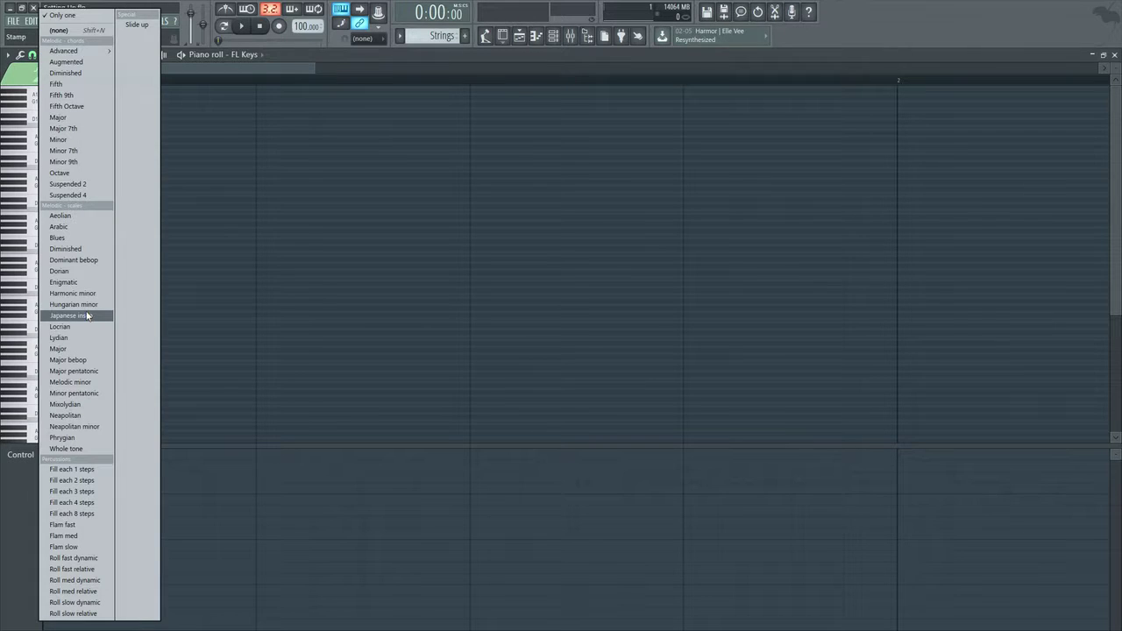
click(78, 439)
scroll(79, 403, up, 3)
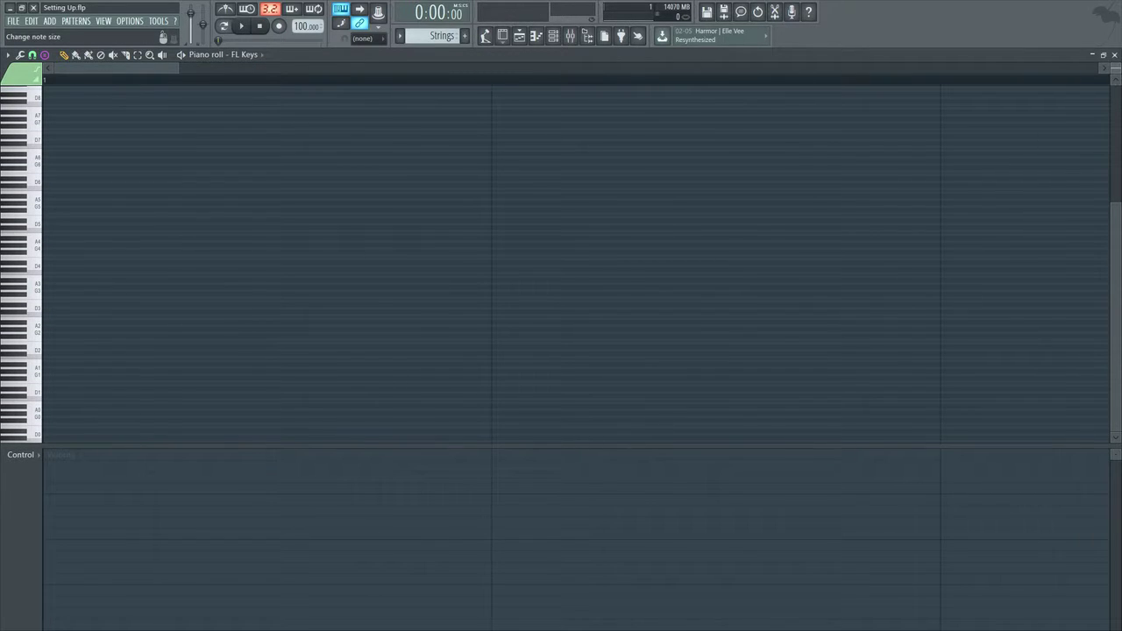
scroll(1115, 69, up, 3)
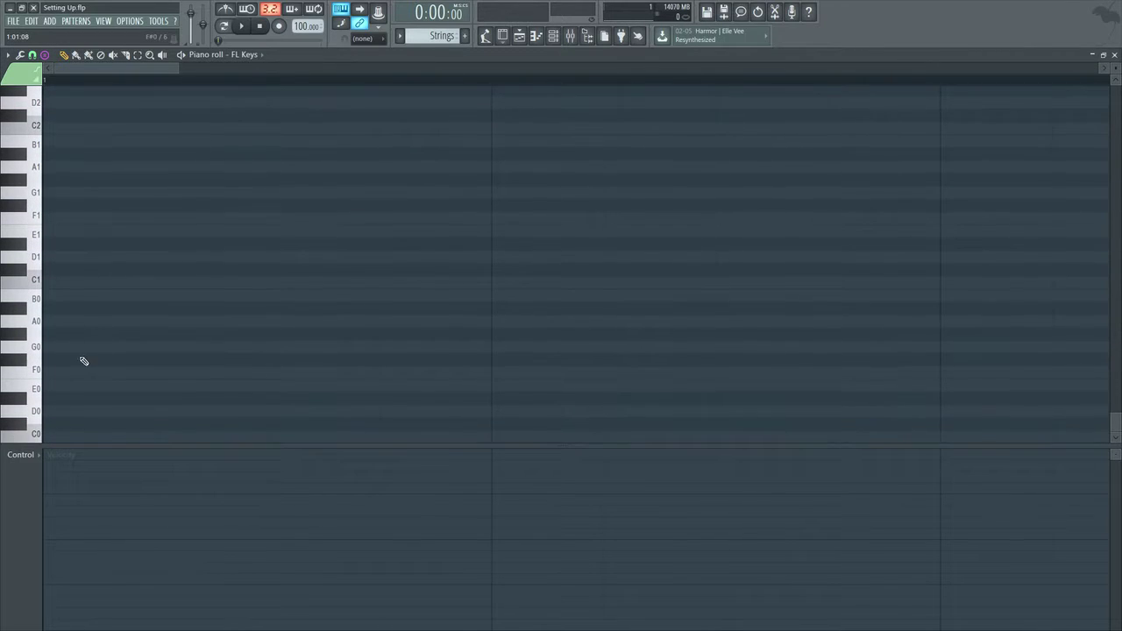
Stamp an F Phrygian scale at F0 and copy the stamped notes an octave higher.
click(85, 373)
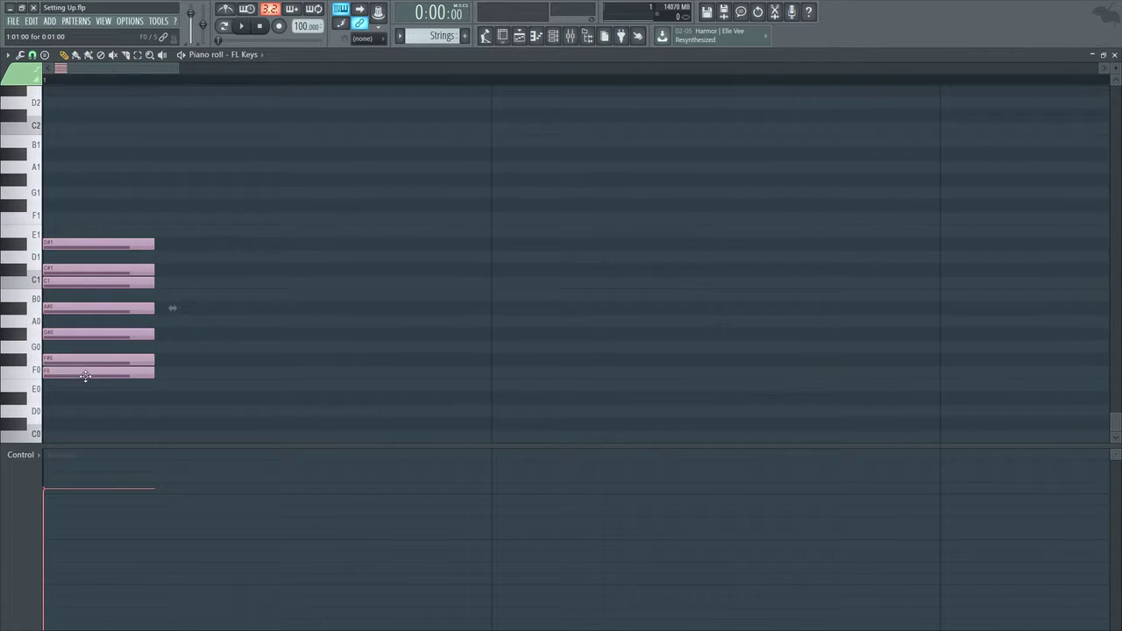
drag(85, 376, 88, 221)
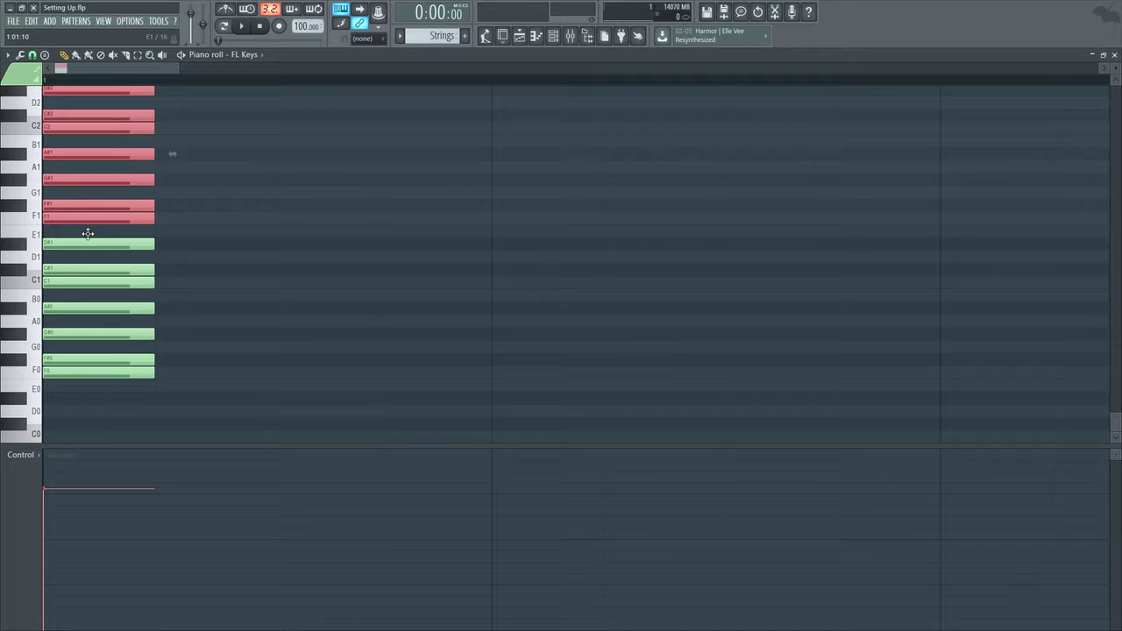
drag(213, 371, 59, 202)
drag(230, 388, 30, 54)
scroll(50, 183, down, 10)
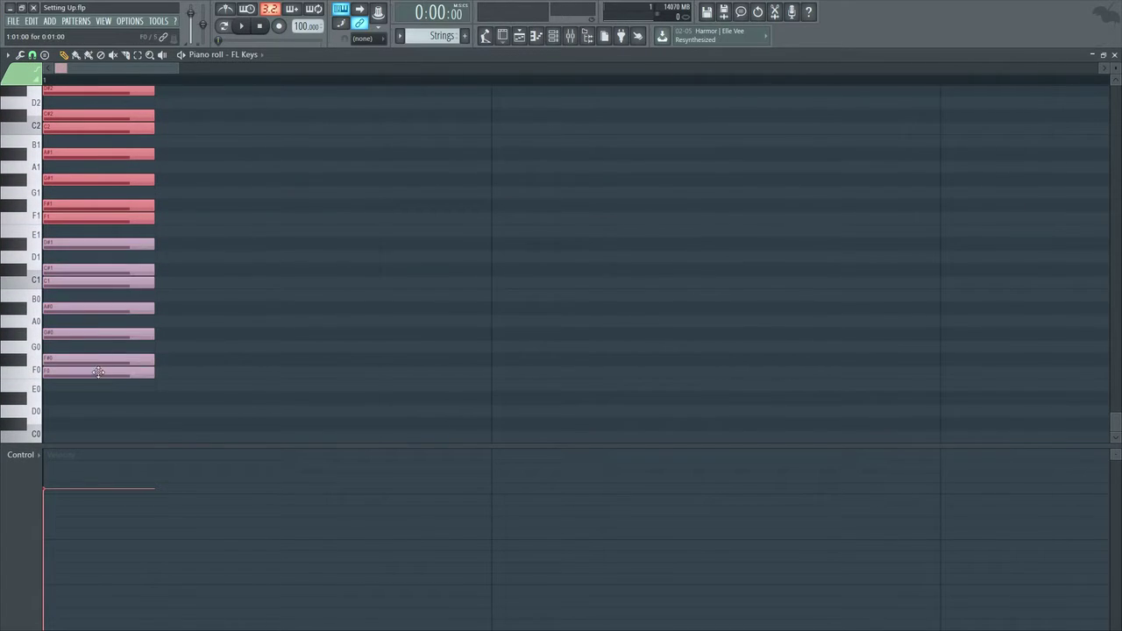
drag(97, 375, 90, 183)
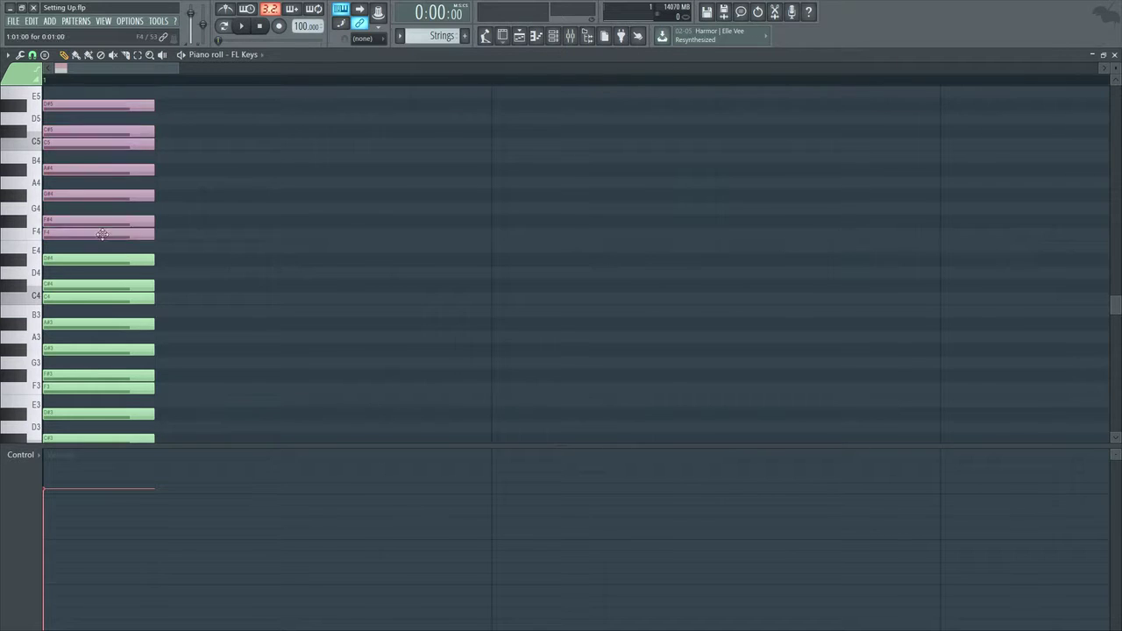
Select the notes from C3 up to D#5 and shift the top notes up an octave.
click(225, 240)
scroll(221, 263, down, 10)
drag(200, 379, 141, 218)
drag(251, 330, 55, 75)
drag(109, 190, 64, 4)
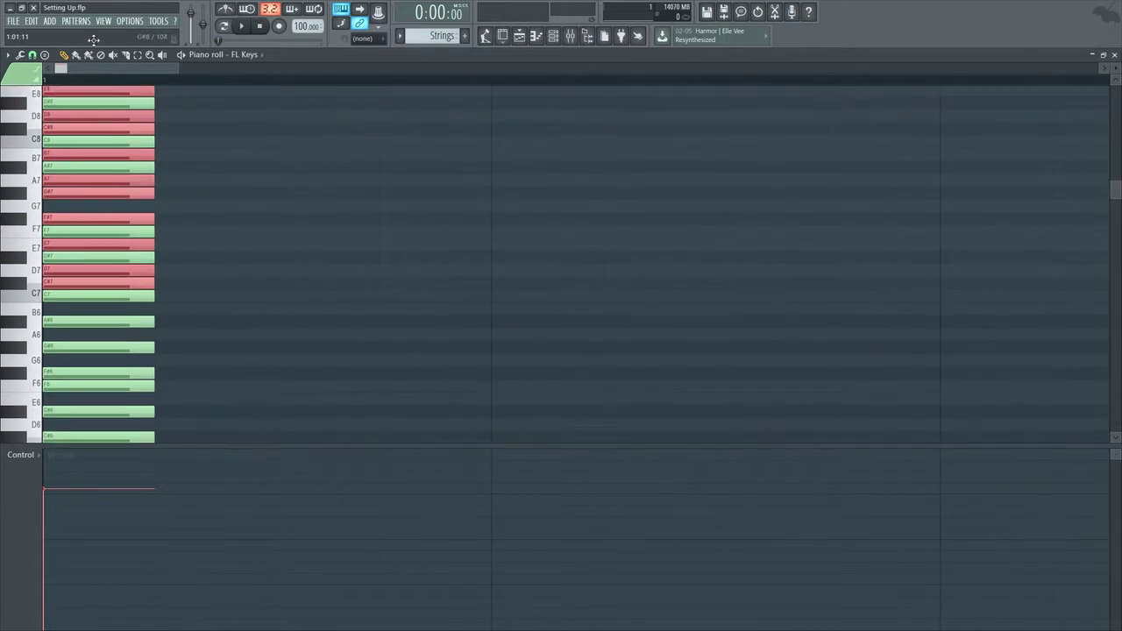
drag(95, 140, 207, 140)
key(ctrl+Up)
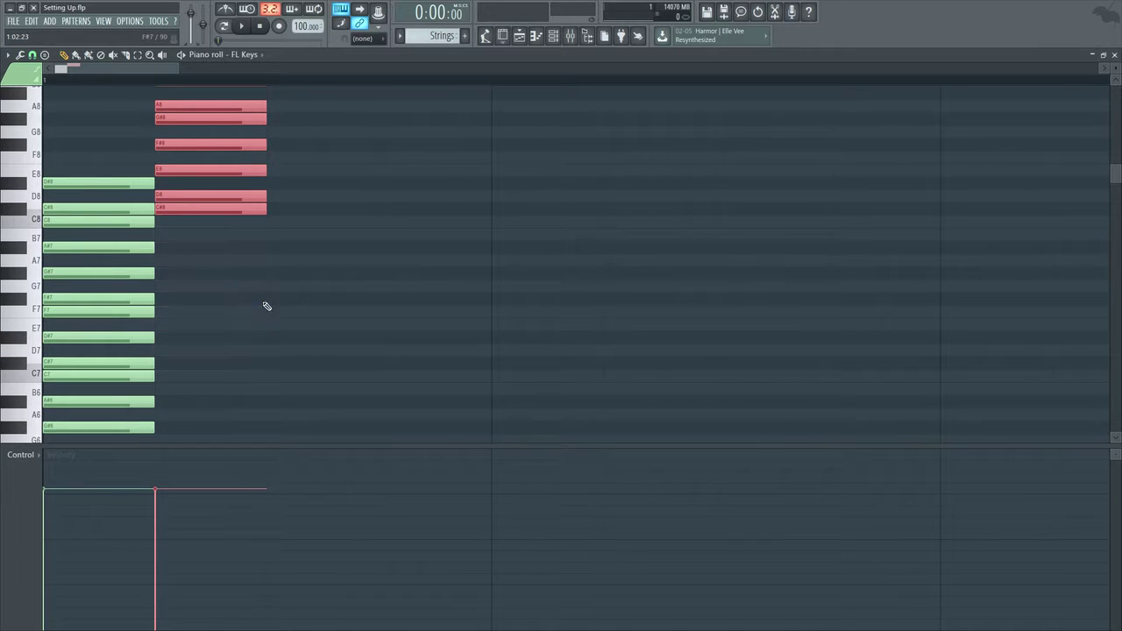
click(243, 280)
Delete the stray notes and move the upper notes down into beat 1 as one column.
scroll(240, 324, up, 4)
key(Delete)
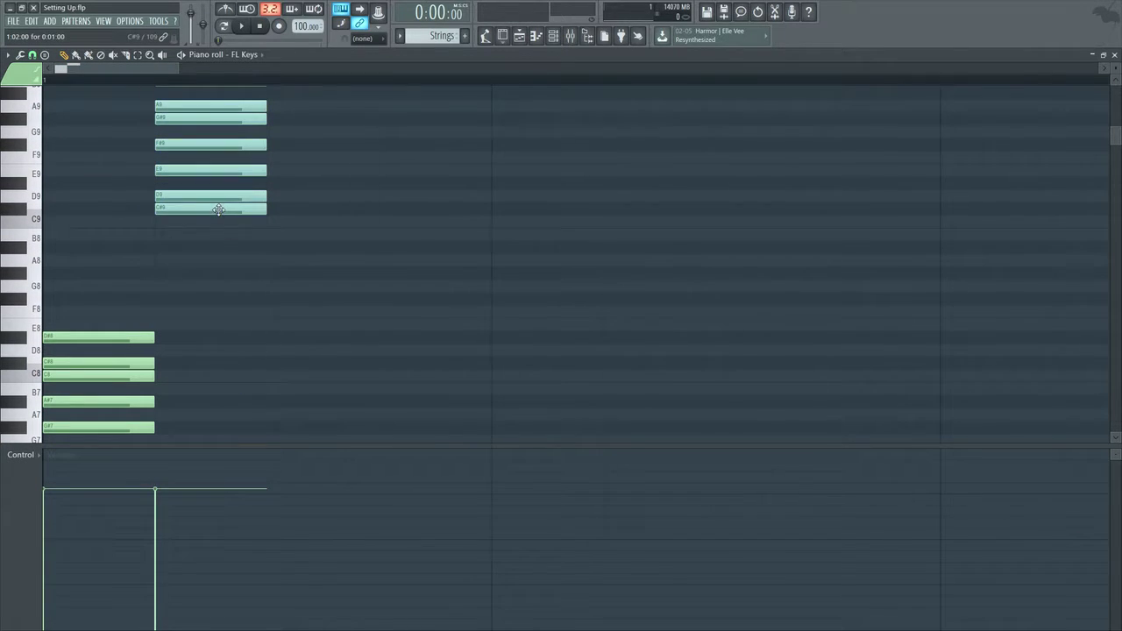
drag(220, 208, 120, 304)
scroll(268, 266, down, 5)
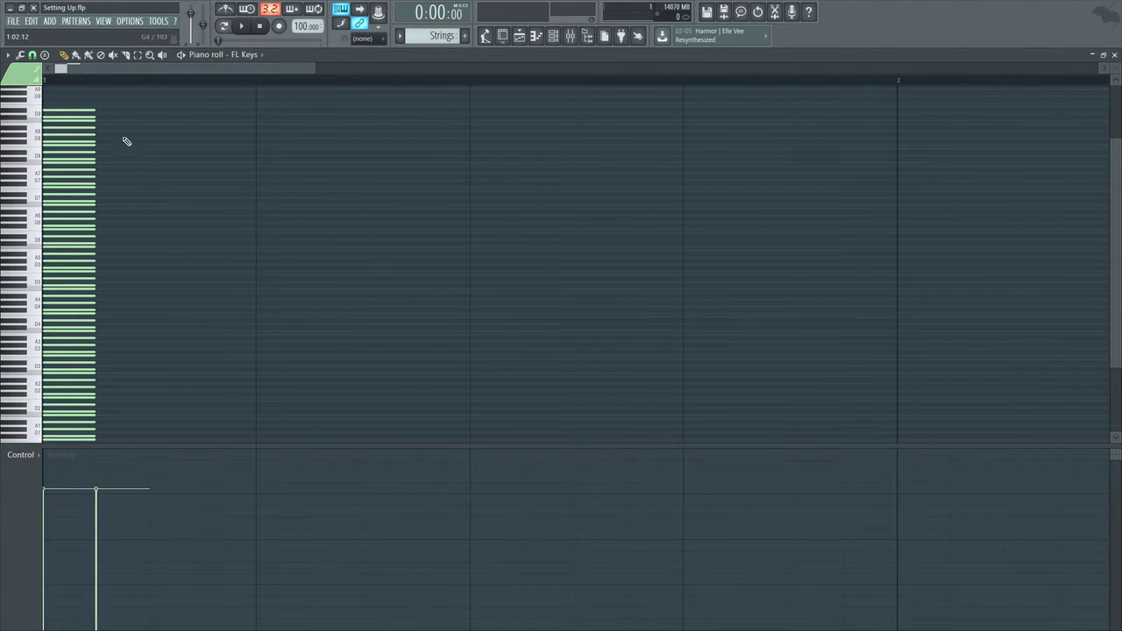
scroll(155, 117, up, 4)
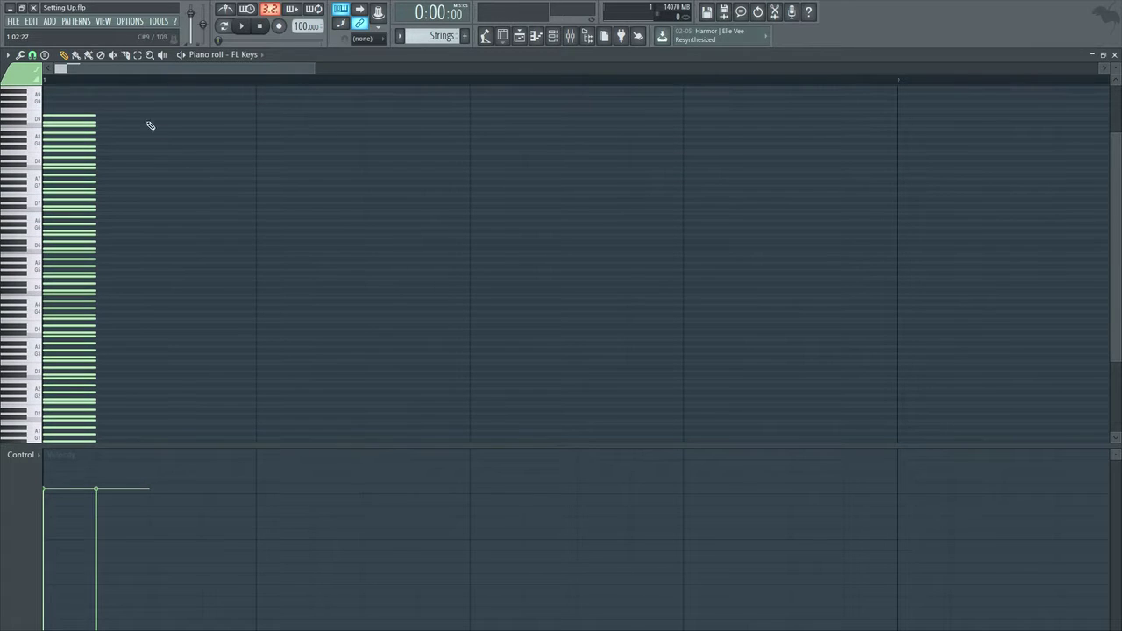
drag(131, 103, 257, 420)
Lay out the note columns and select both columns for duplicating into beats 3–4.
key(ctrl+a)
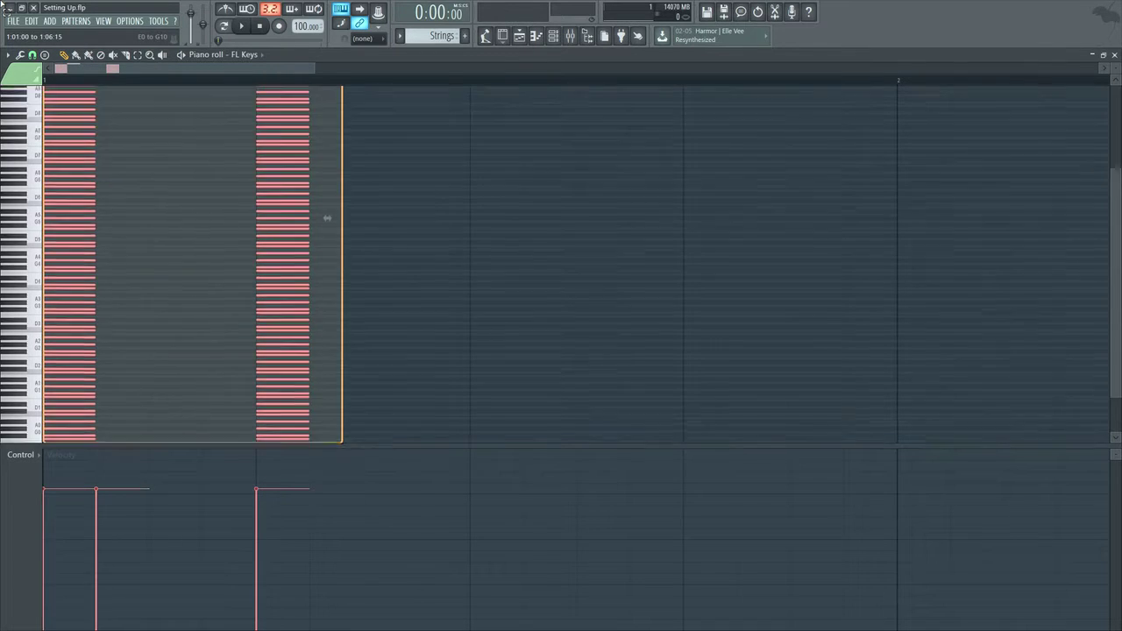
scroll(343, 433, up, 6)
scroll(165, 160, up, 1)
click(163, 157)
ctrl+drag(138, 133, 289, 150)
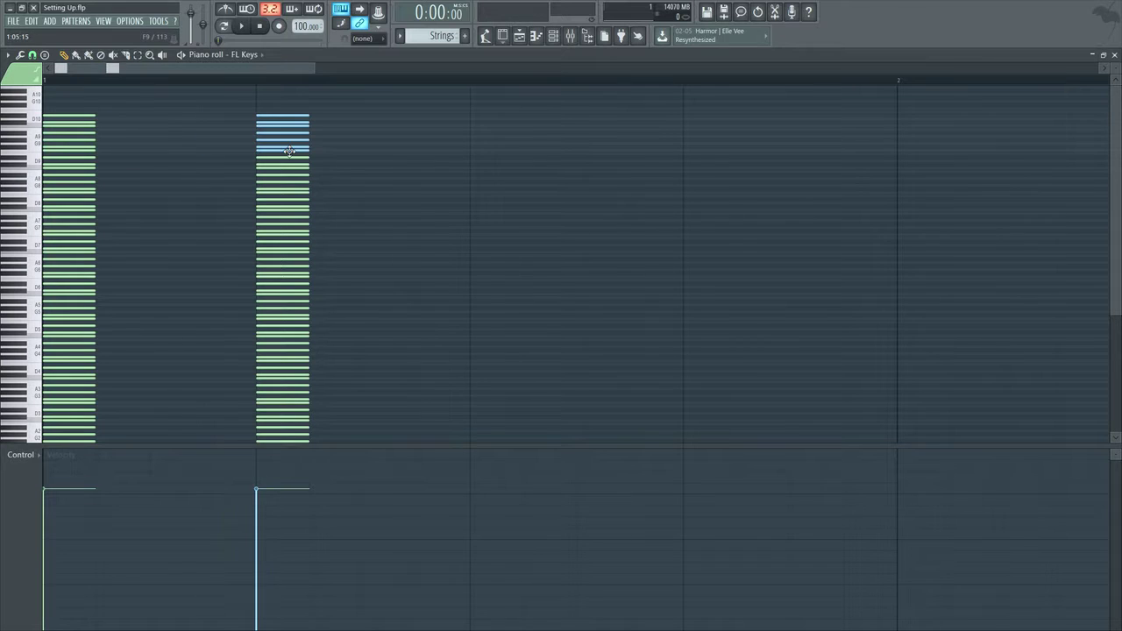
click(388, 122)
drag(372, 106, 473, 416)
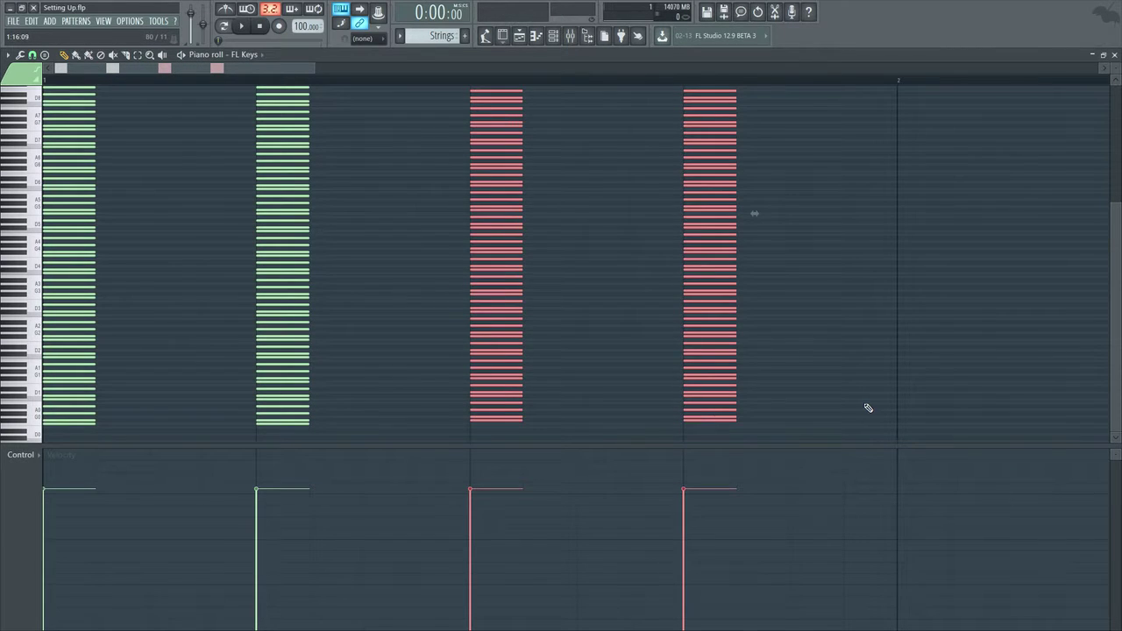
Select every note across all four beats and mute them via Edit > Mute.
click(831, 380)
drag(841, 405, 4, 9)
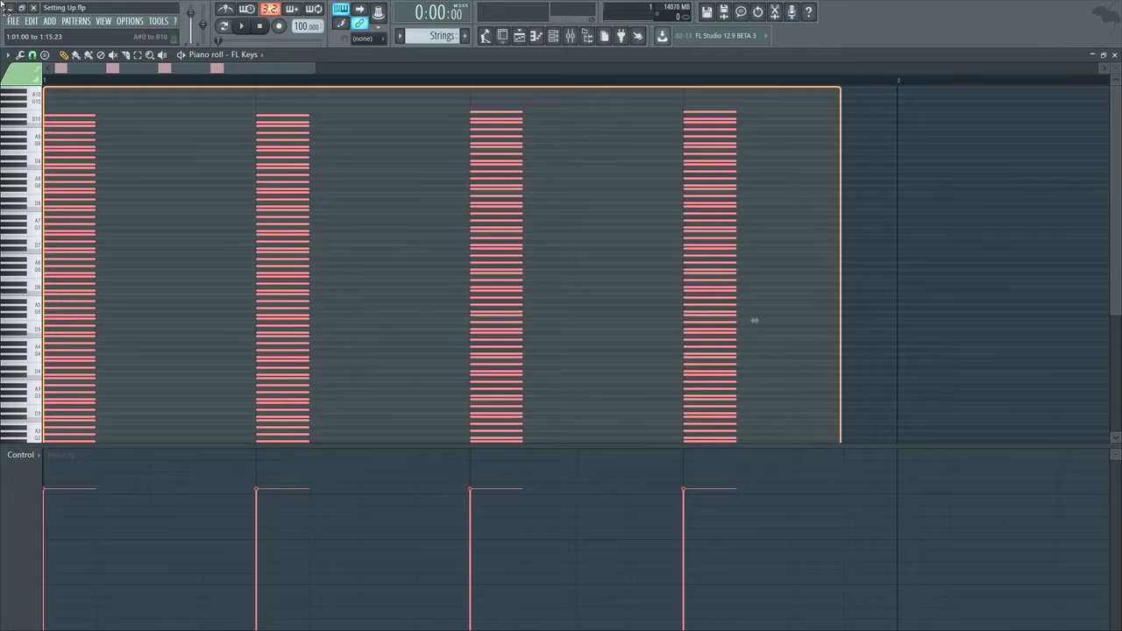
click(8, 55)
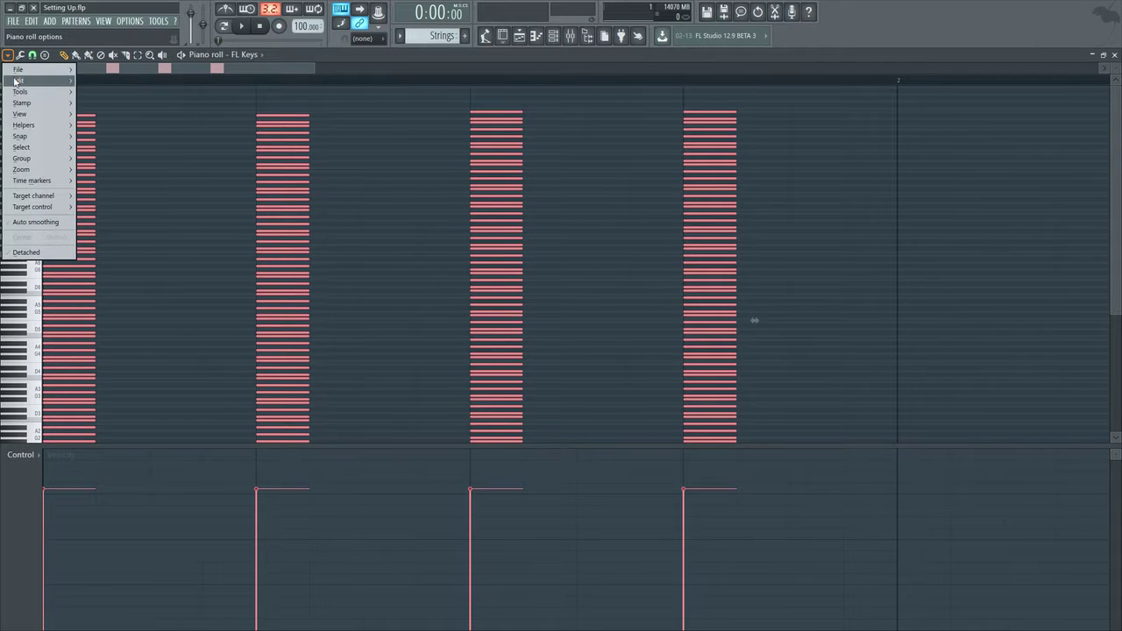
mouse_move(35, 85)
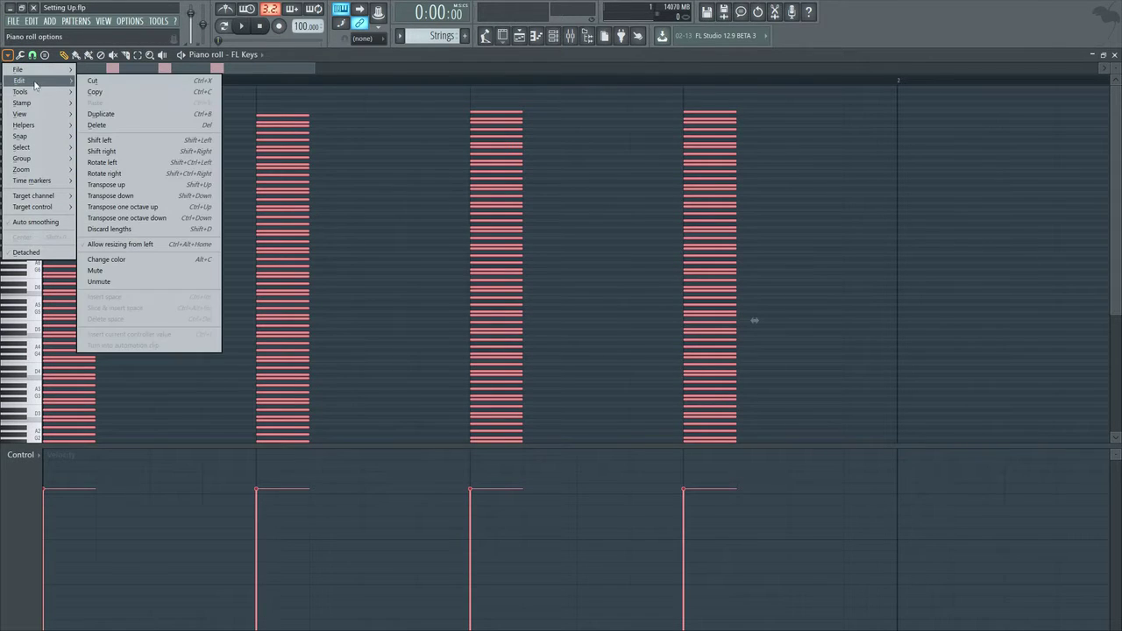
click(99, 270)
scroll(399, 266, down, 2)
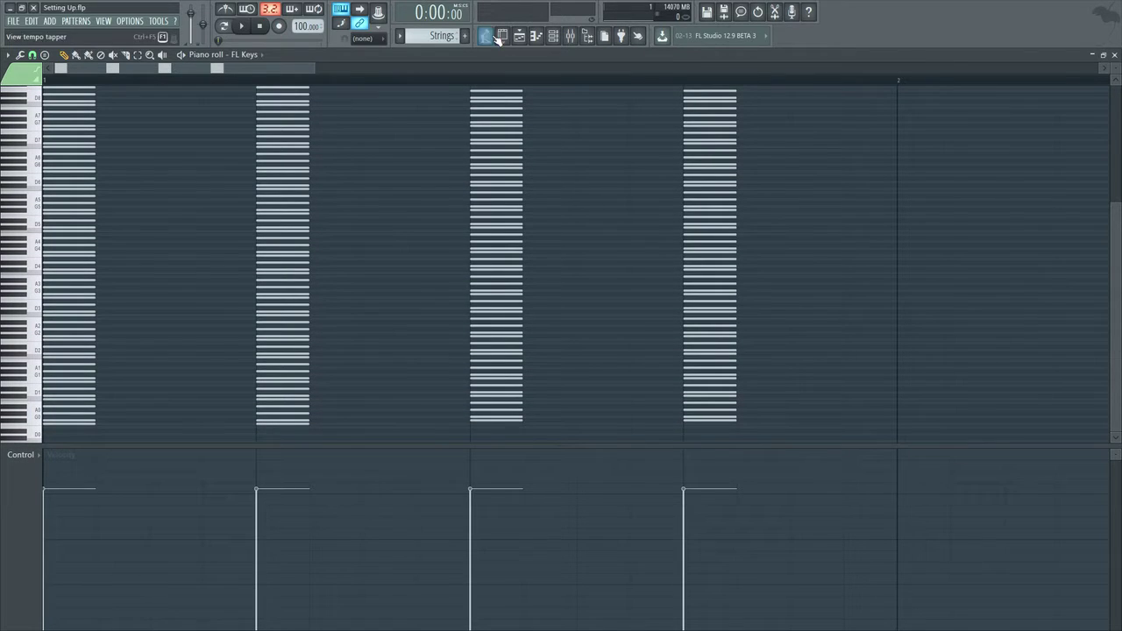
Open the Piano channel's piano roll and enlarge the note rows.
click(553, 35)
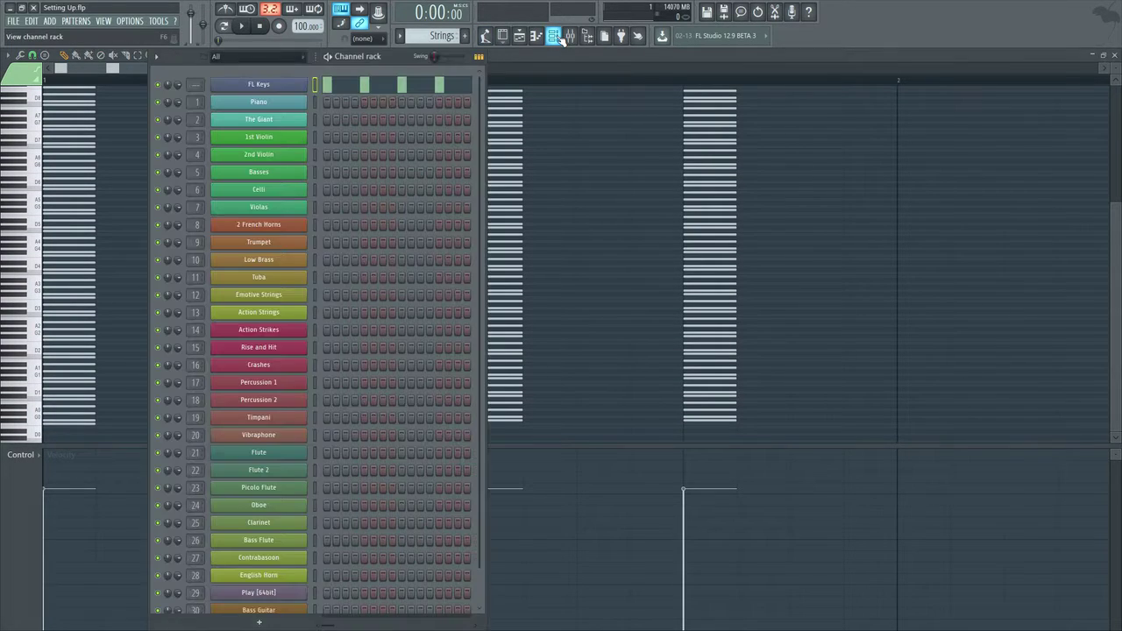
right_click(277, 105)
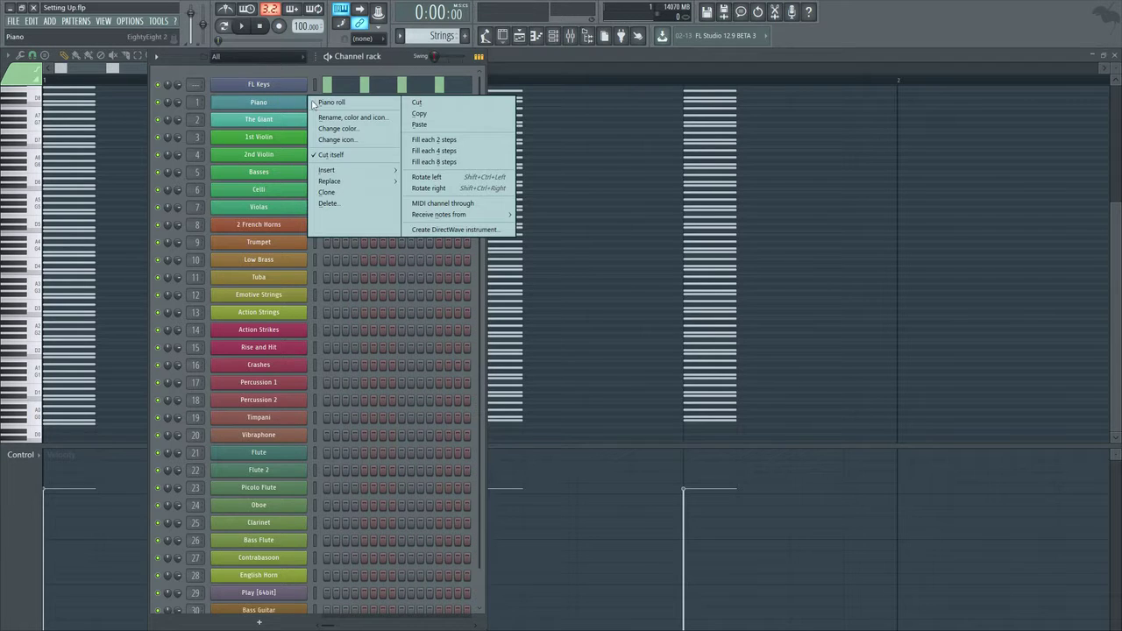
click(322, 100)
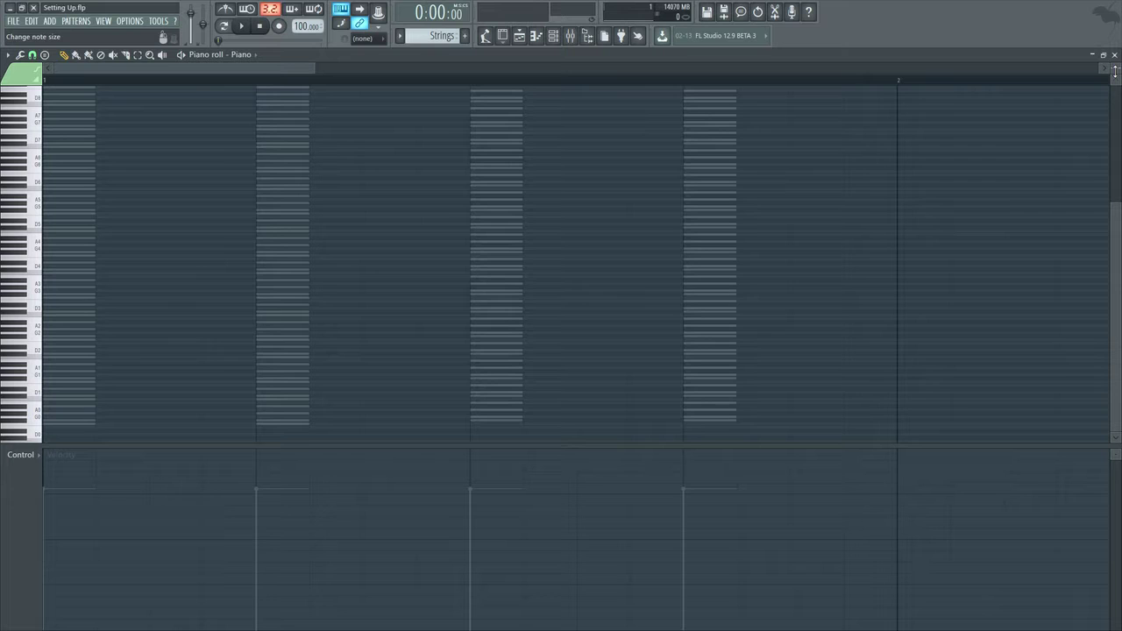
drag(1115, 68, 1089, 81)
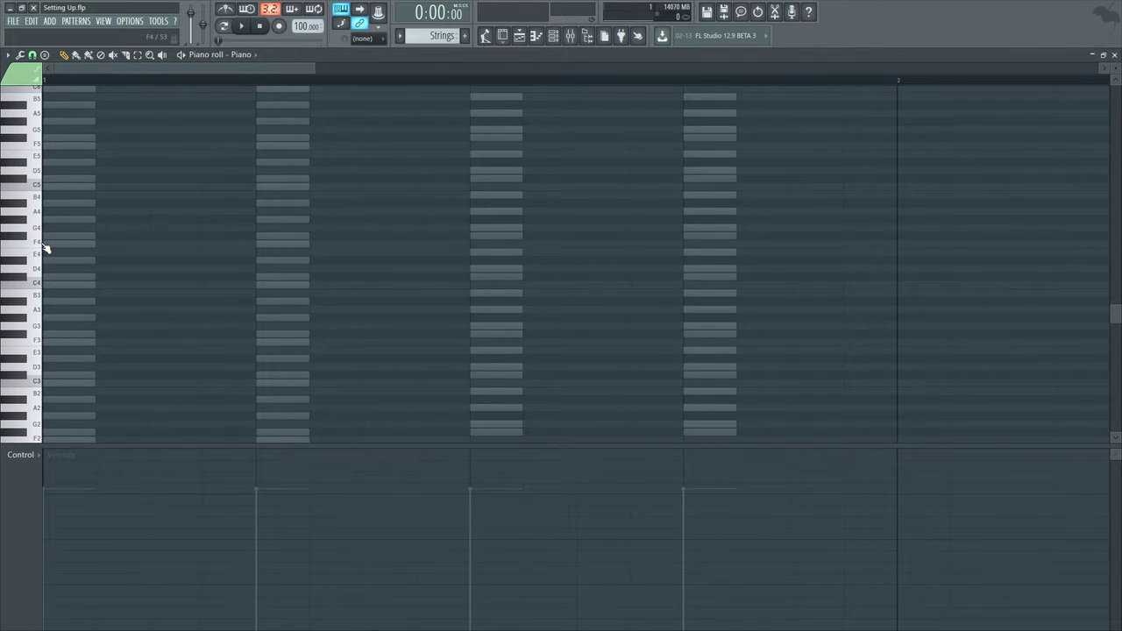
scroll(45, 249, down, 3)
Draw a test melody of C3, F3, E3, D3, C3 and D#3 across beats 1–6.
click(53, 284)
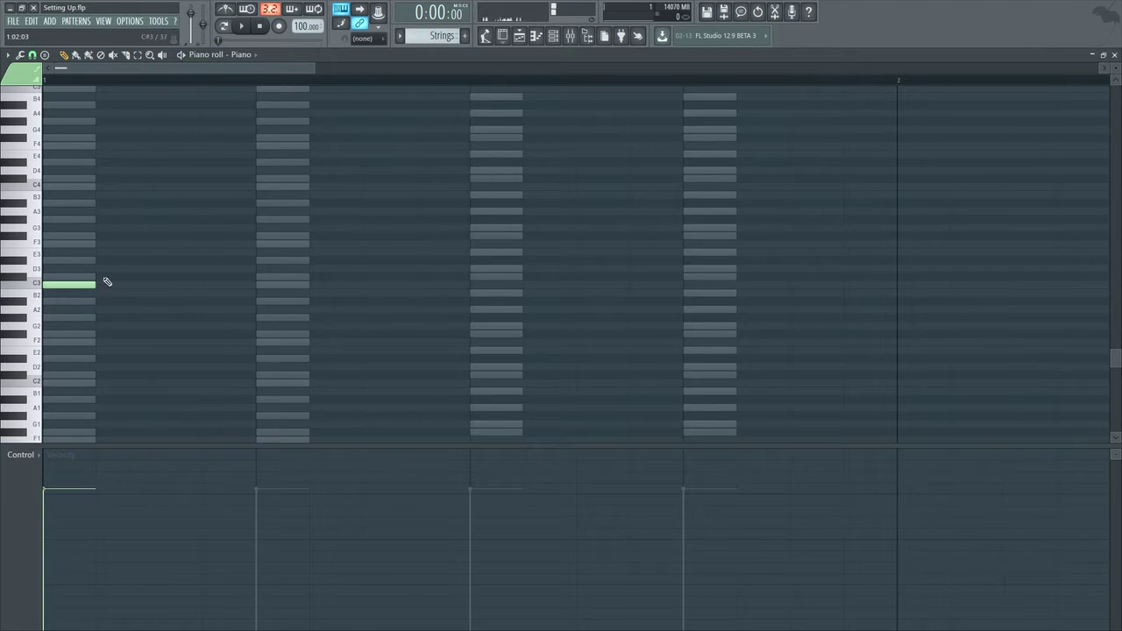
click(100, 237)
click(158, 245)
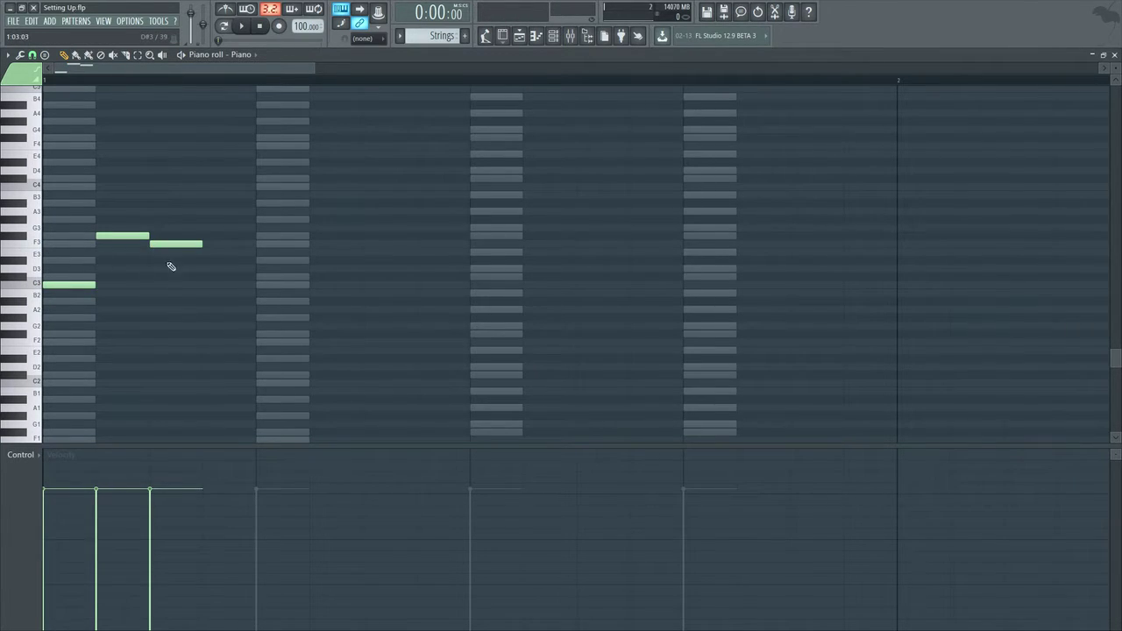
click(206, 261)
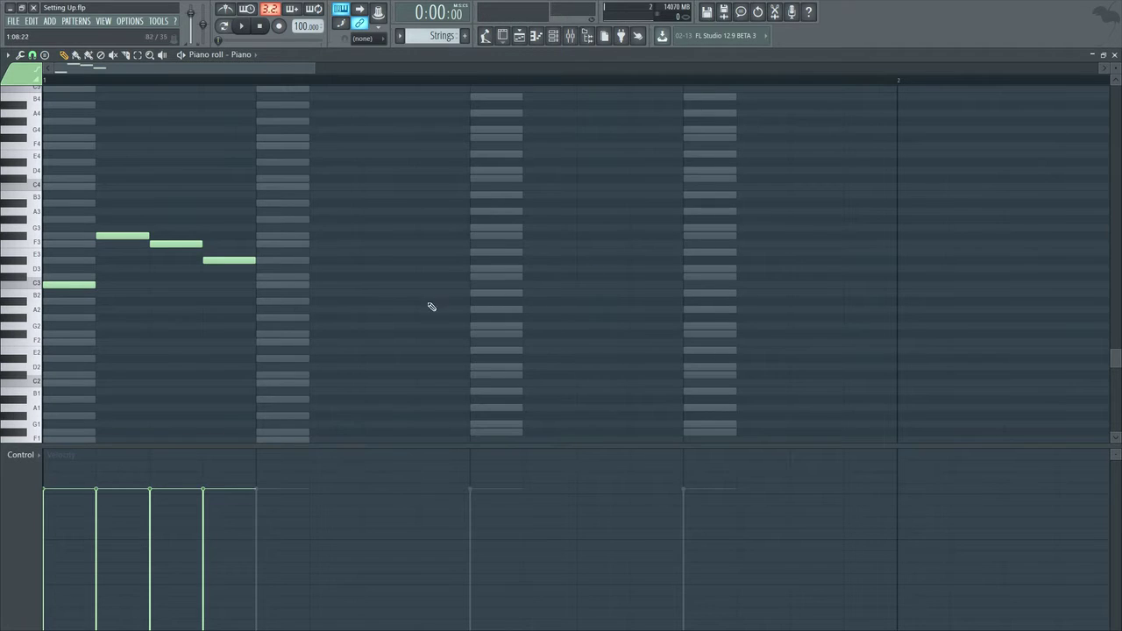
click(263, 285)
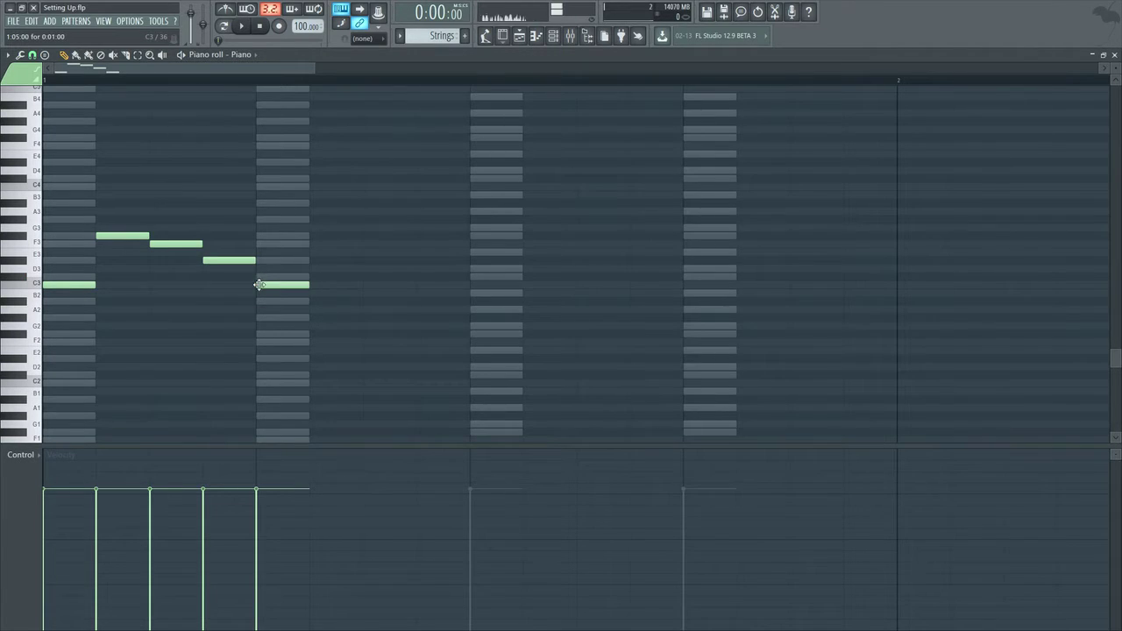
click(324, 277)
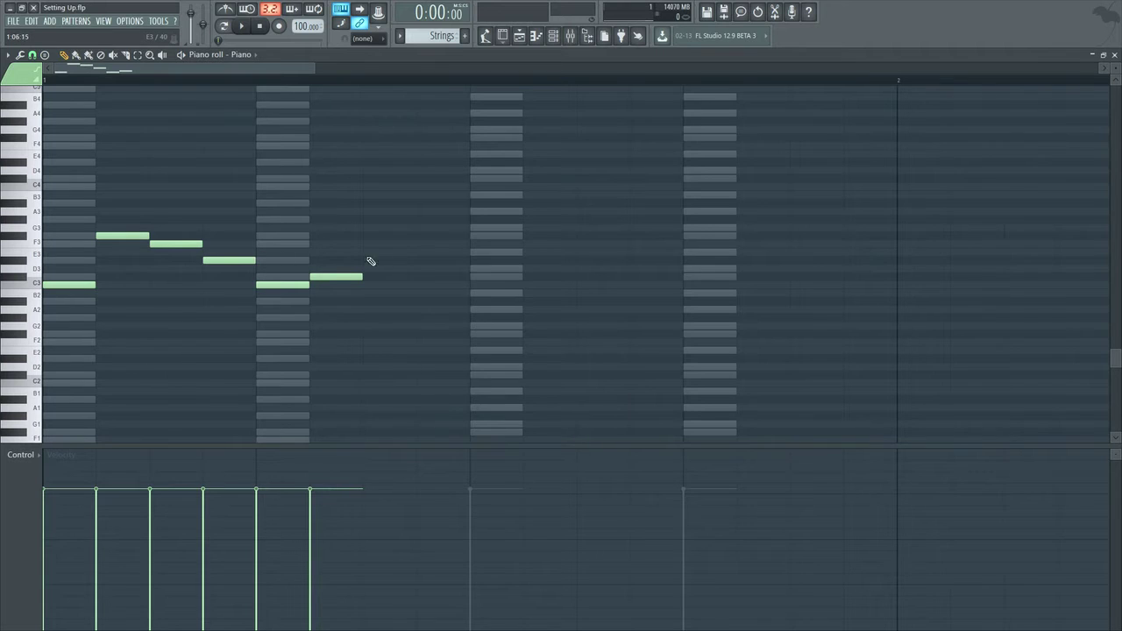
Erase all six test notes, D#3 back to the first C3.
right_click(336, 277)
right_click(282, 285)
right_click(219, 260)
right_click(201, 244)
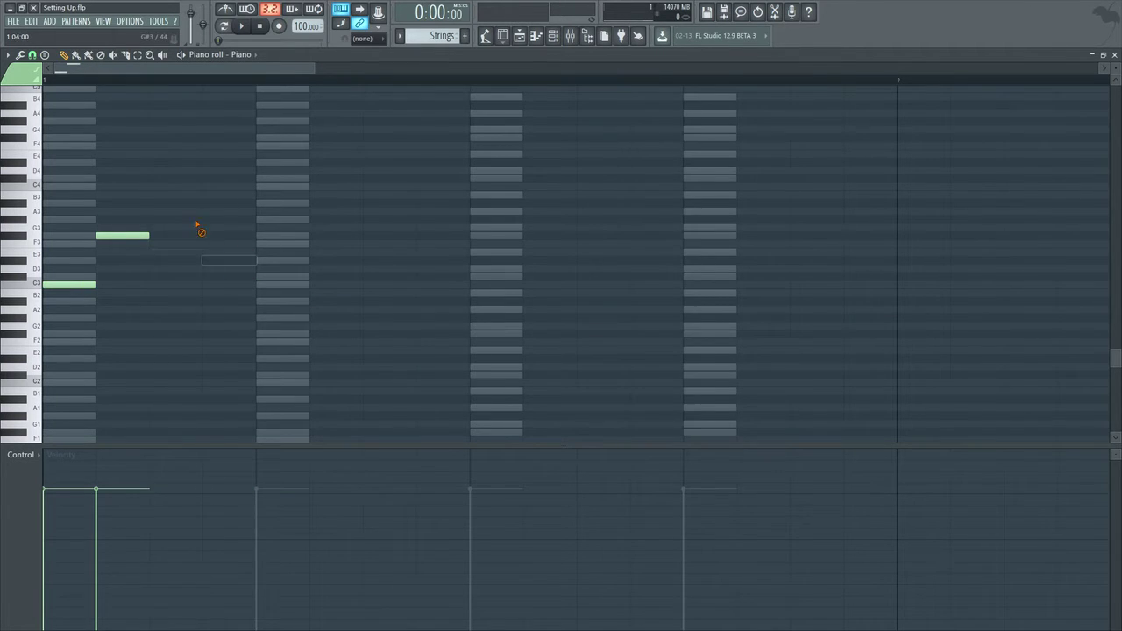
right_click(140, 236)
right_click(87, 284)
Select FL Keys, scroll through the patterns, and show the Playlist with Strings, Brass, Woodwinds, Percussion tracks.
click(554, 36)
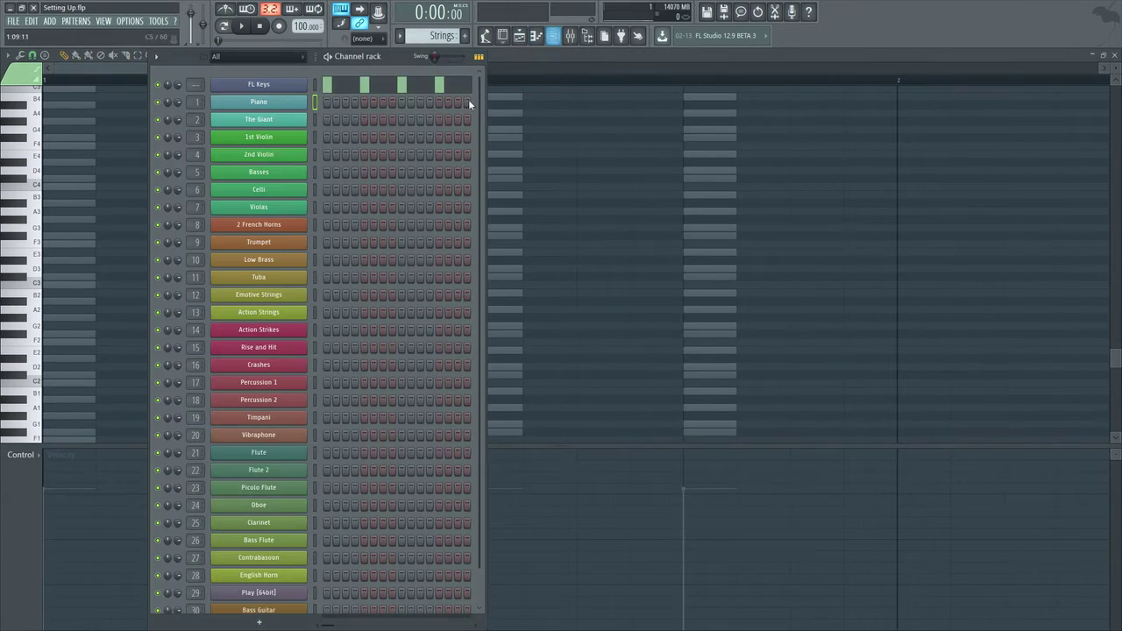
click(315, 86)
scroll(436, 34, down, 4)
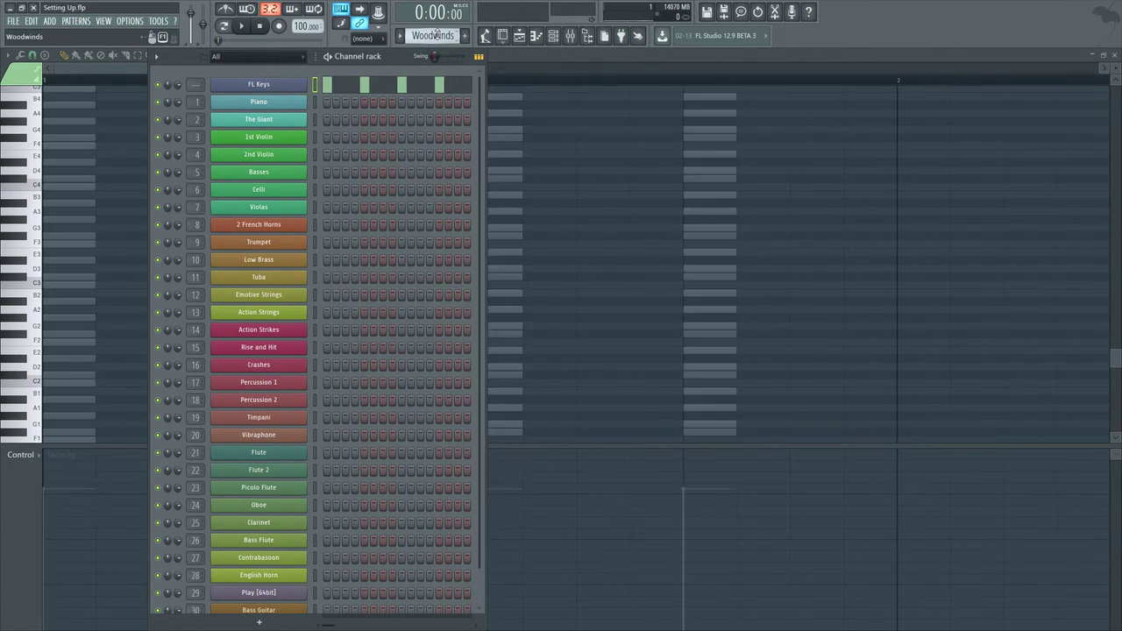
scroll(435, 33, down, 1)
key(F5)
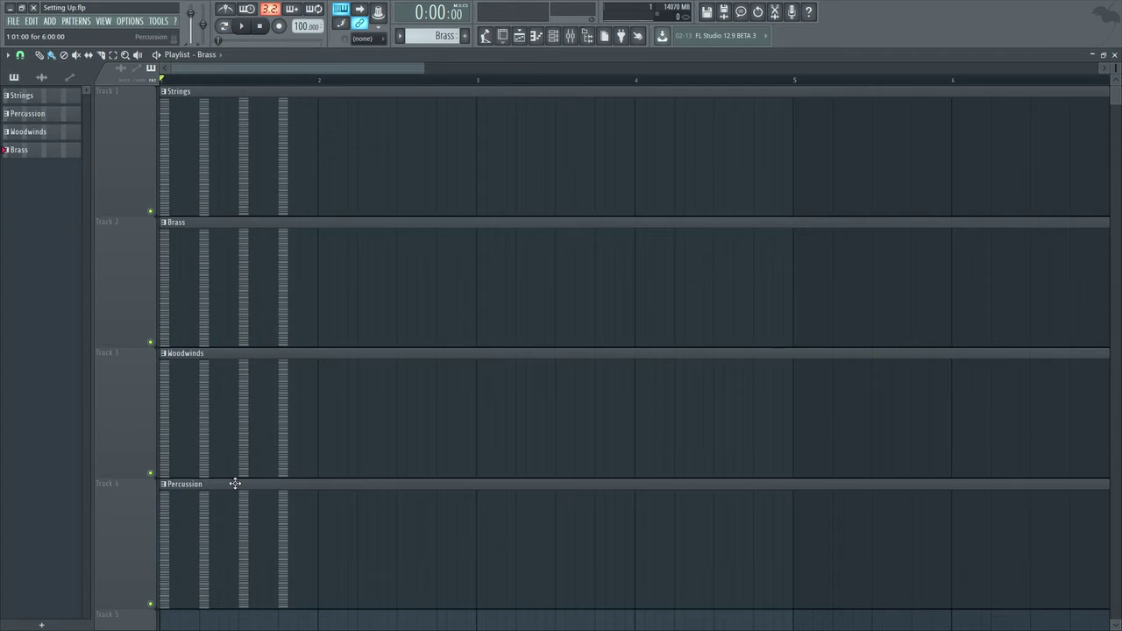